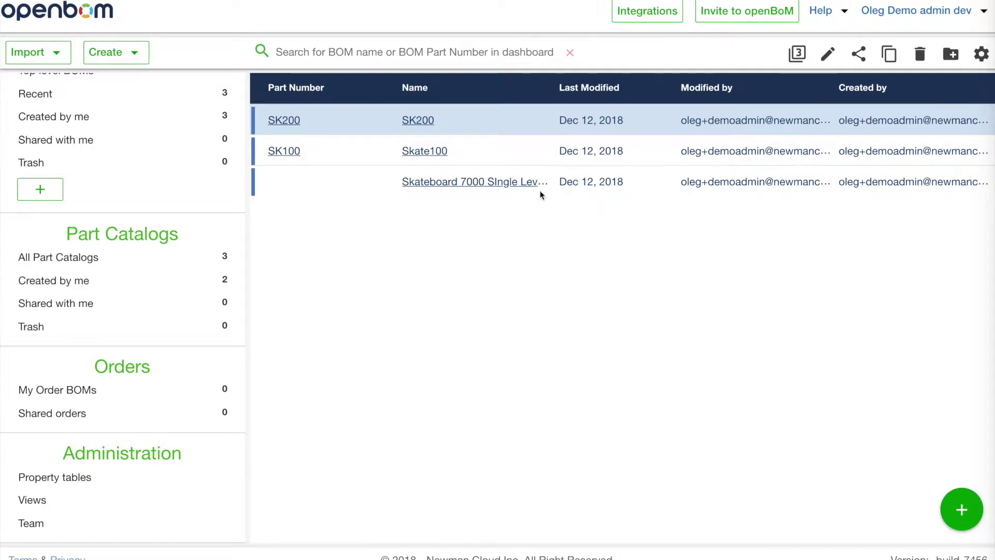
Check the team members' permissions on the Team page, then open the SK200 BOM from All BOMs
{"action": "left_click", "coordinate": [43, 525]}
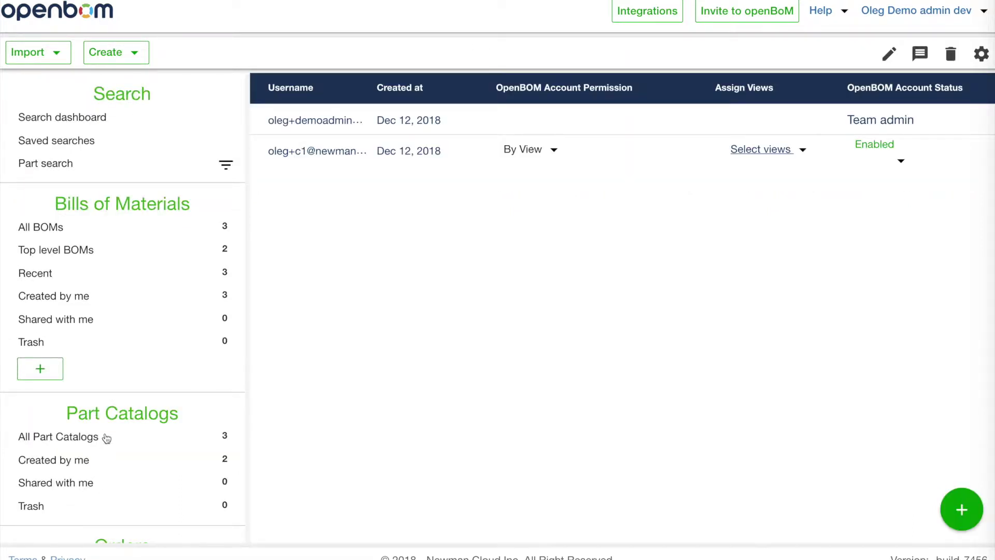
{"action": "scroll", "coordinate": [106, 438], "scroll_direction": "down", "scroll_amount": 3}
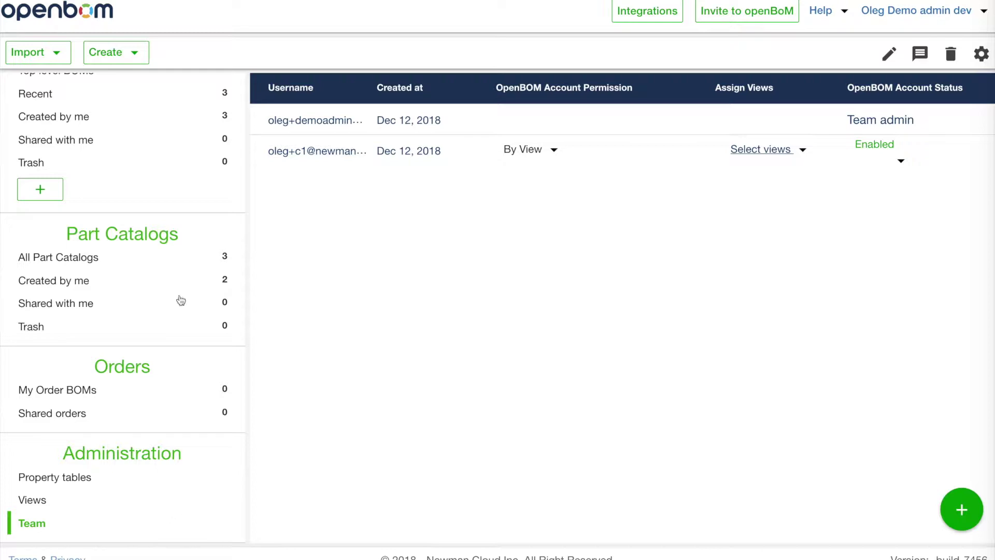
{"action": "scroll", "coordinate": [181, 300], "scroll_direction": "up", "scroll_amount": 3}
{"action": "left_click", "coordinate": [85, 232]}
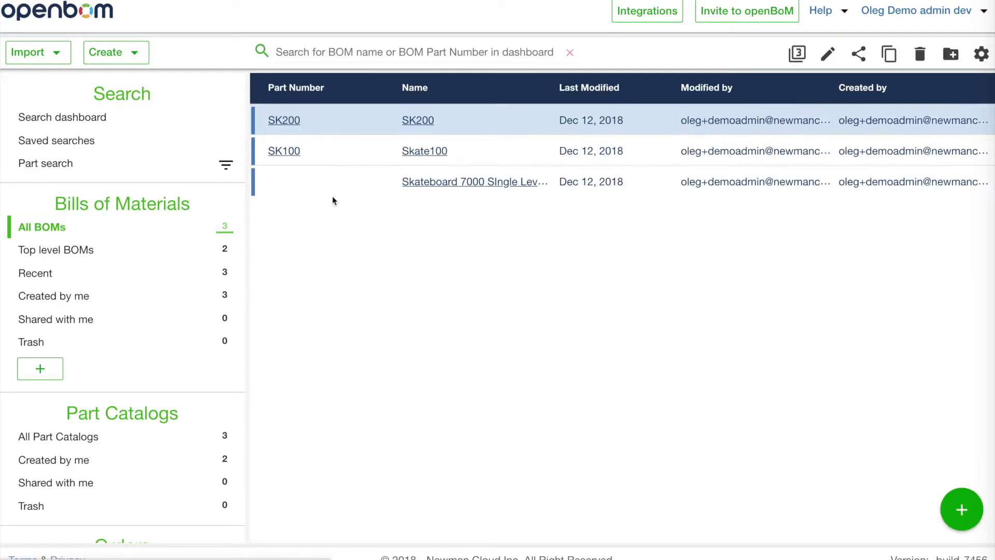
{"action": "left_click", "coordinate": [288, 124]}
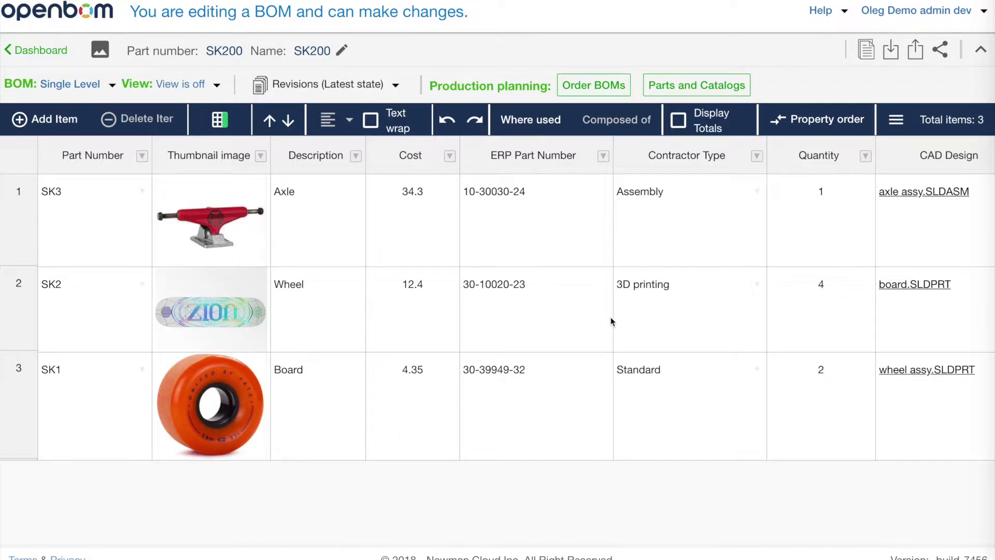
{"action": "left_click", "coordinate": [110, 302]}
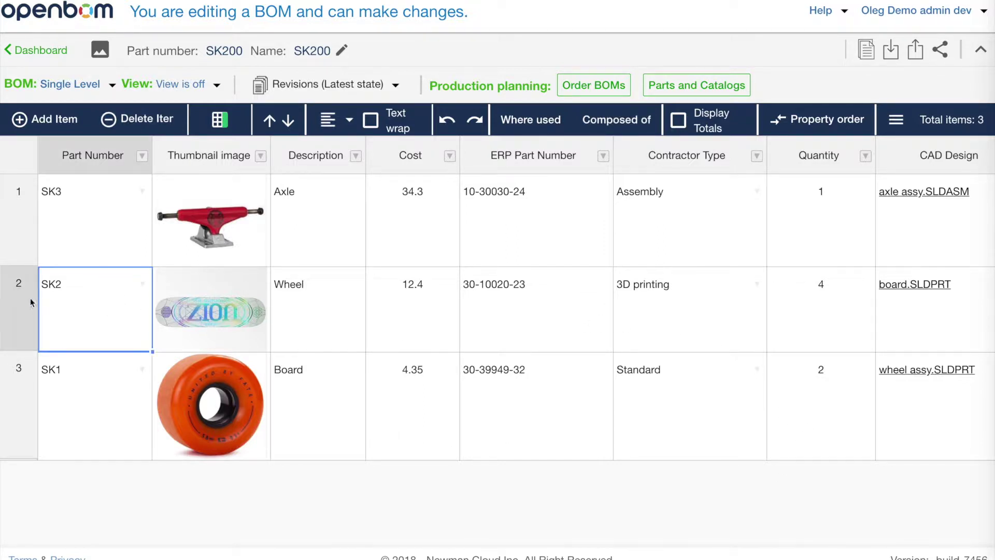
{"action": "left_click", "coordinate": [30, 297]}
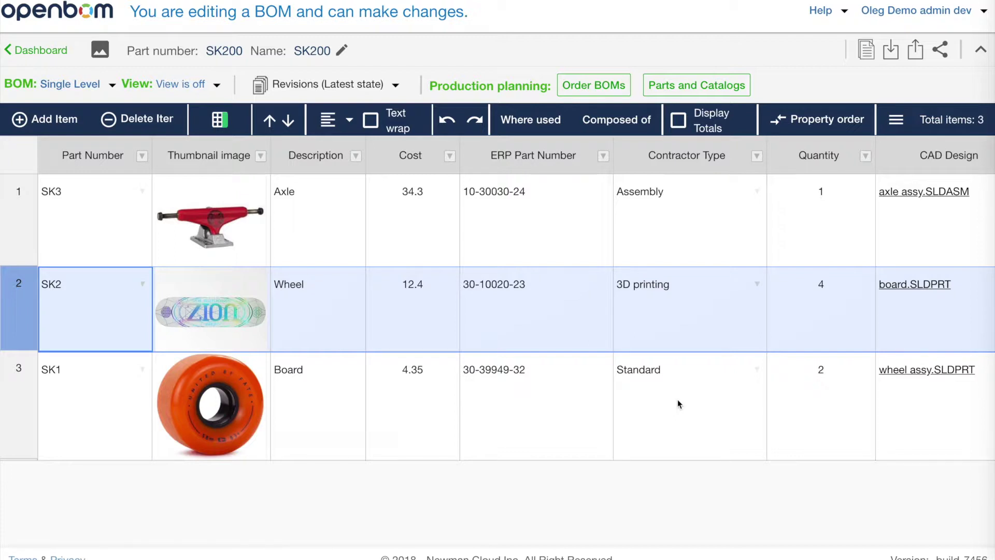
Create and save a BOM view named '3D print view', then open its configuration for editing
{"action": "left_click", "coordinate": [217, 87]}
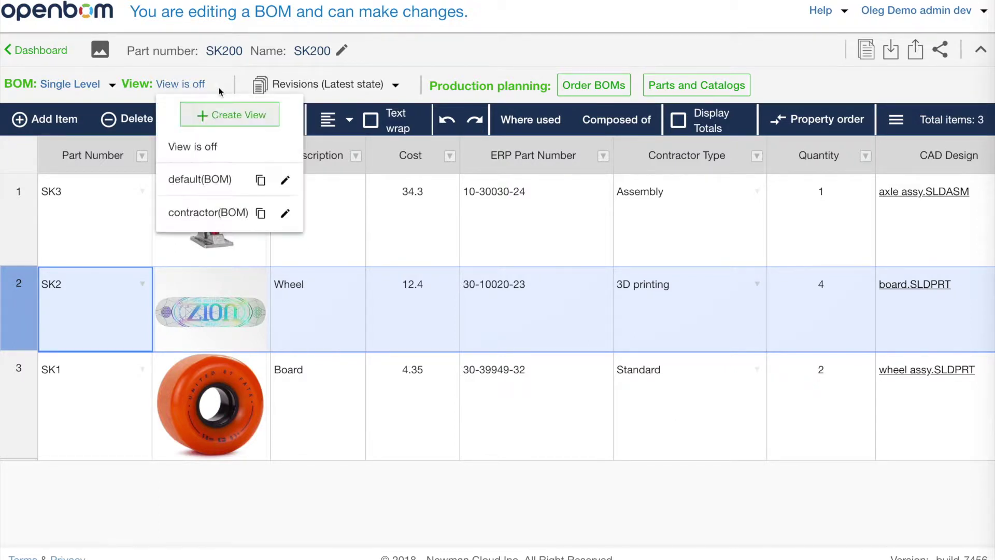
{"action": "left_click", "coordinate": [244, 116]}
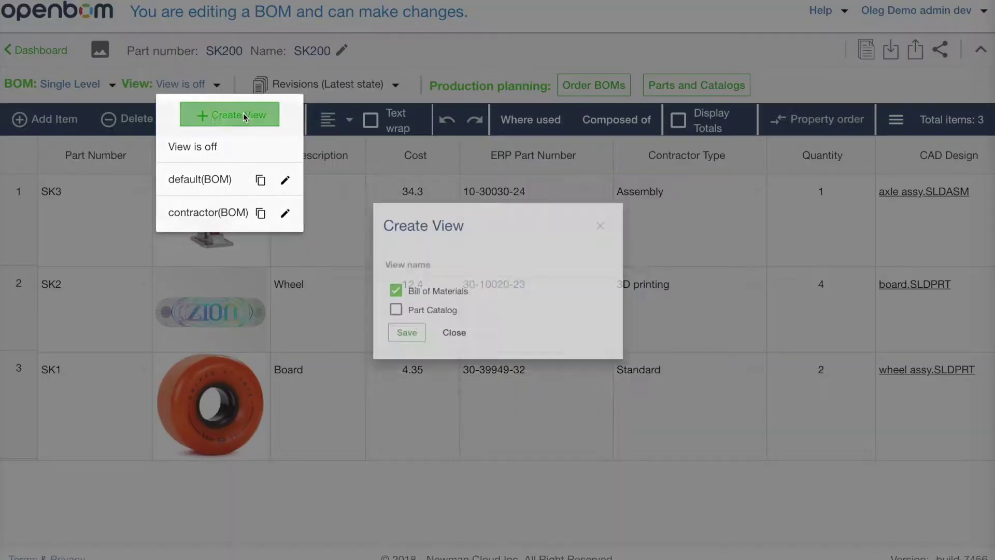
{"action": "left_click", "coordinate": [375, 267]}
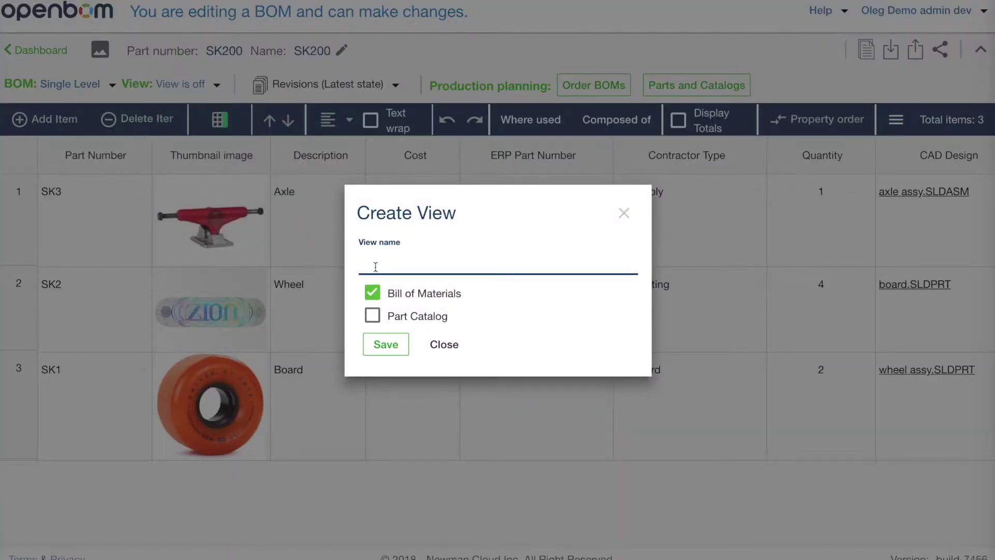
{"action": "type", "text": "3D print view"}
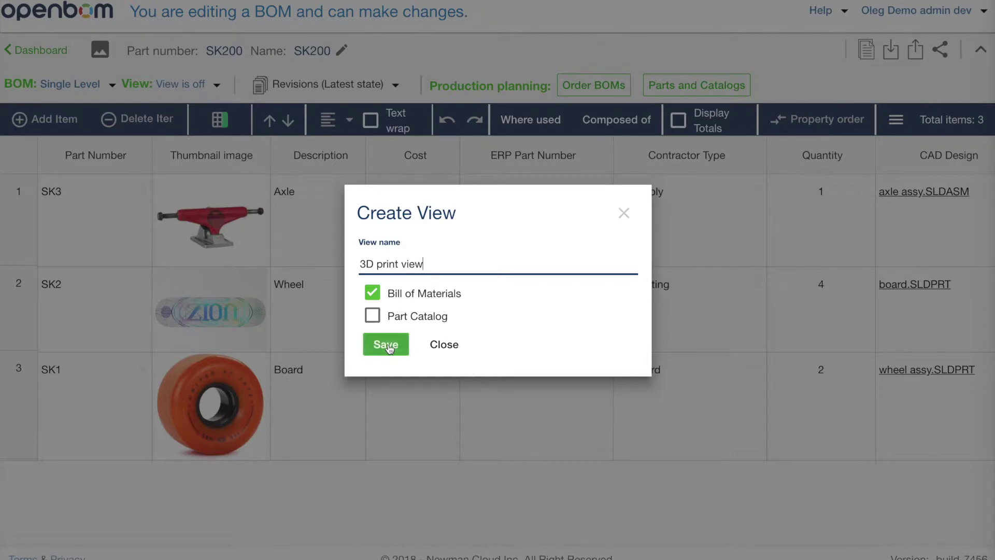
{"action": "left_click", "coordinate": [388, 345]}
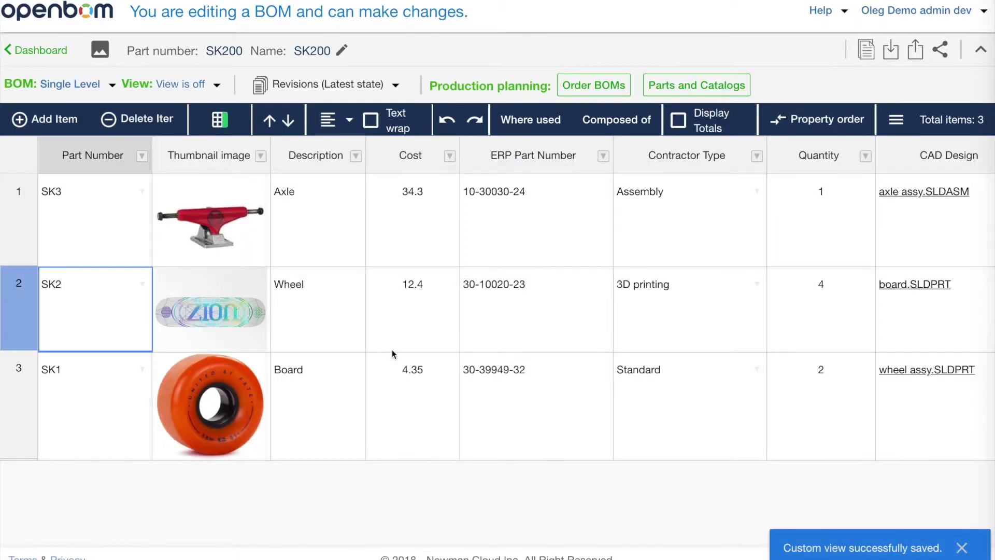
{"action": "left_click", "coordinate": [220, 86]}
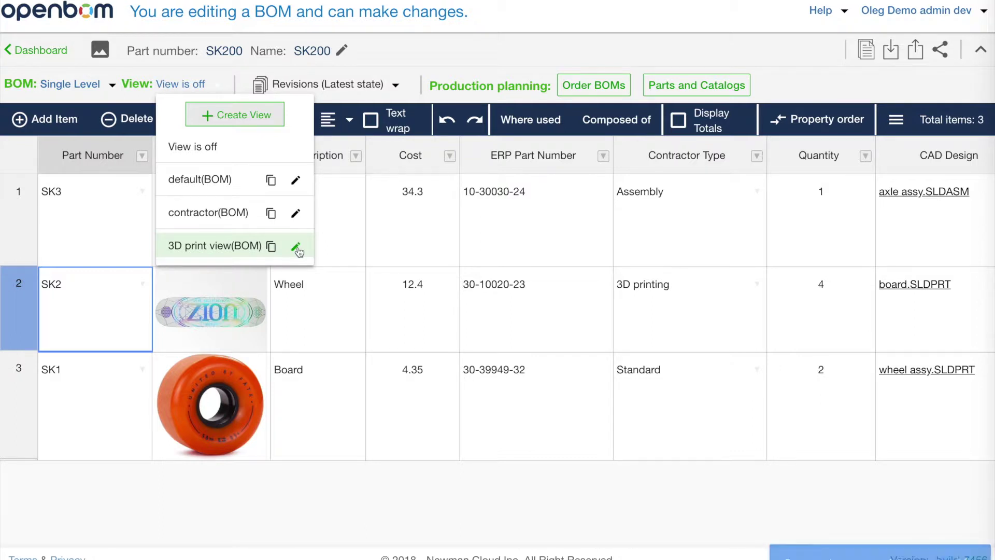
{"action": "left_click", "coordinate": [296, 248]}
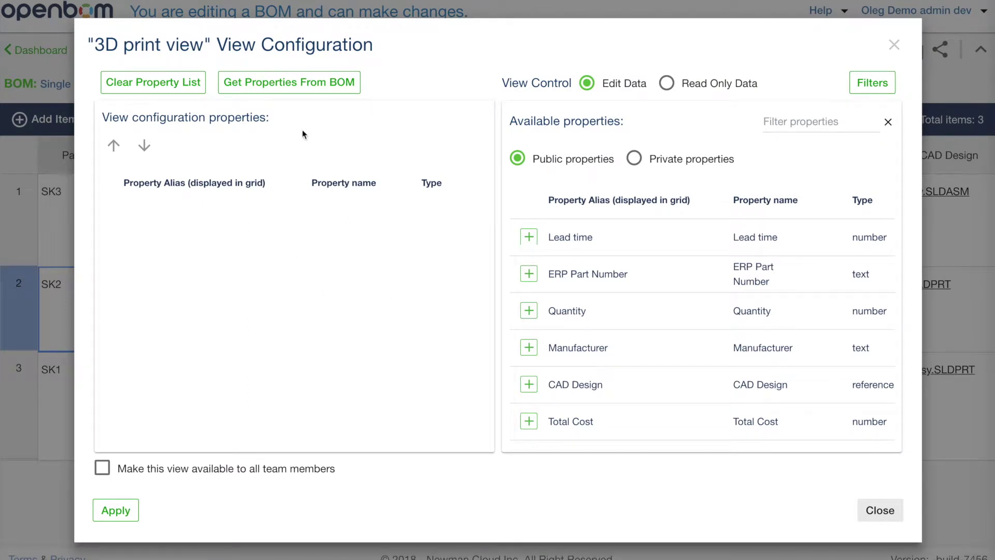
Load the BOM's properties into the view and remove Quantity, ERP Part Number, Cost and Description
{"action": "left_click", "coordinate": [293, 93]}
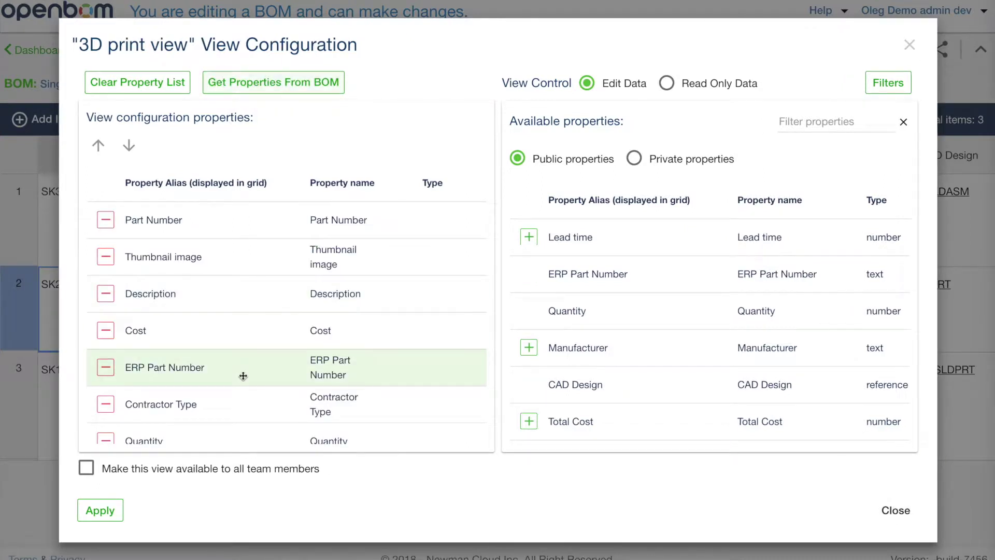
{"action": "scroll", "coordinate": [249, 392], "scroll_direction": "down", "scroll_amount": 2}
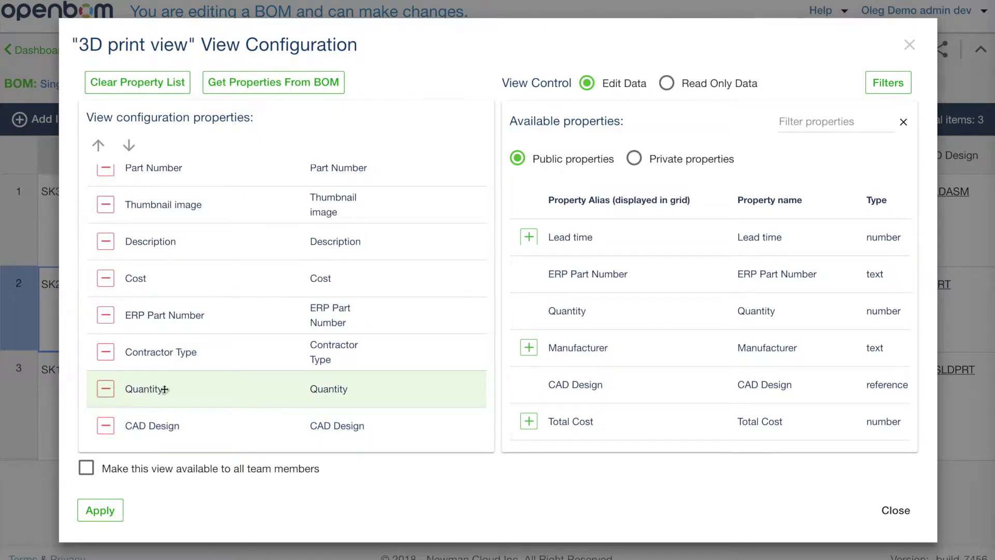
{"action": "left_click", "coordinate": [107, 389]}
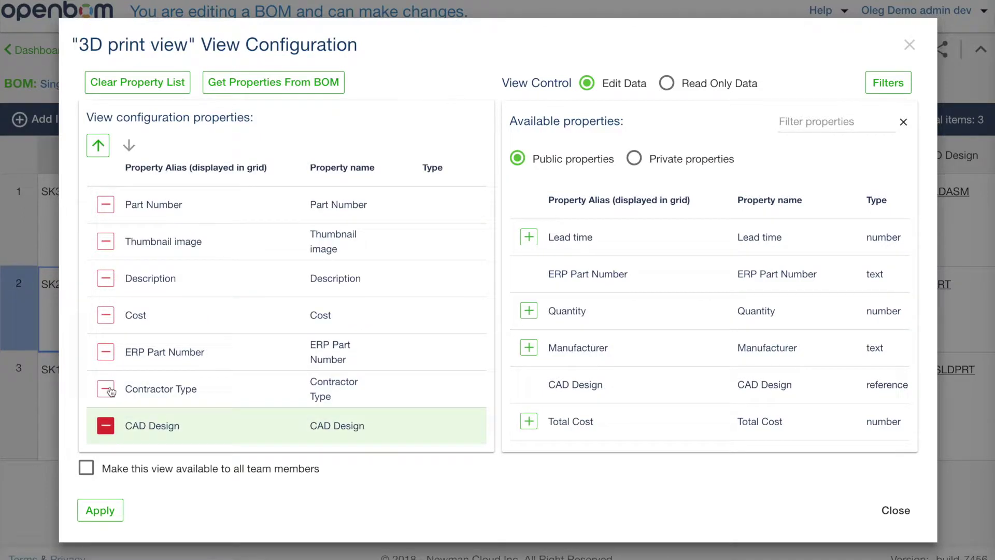
{"action": "left_click", "coordinate": [106, 351]}
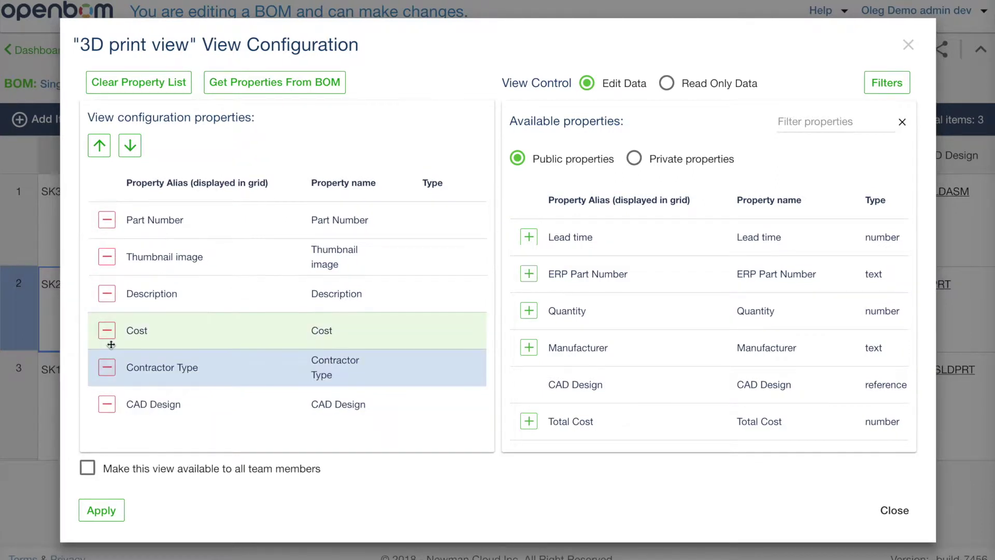
{"action": "left_click", "coordinate": [107, 331]}
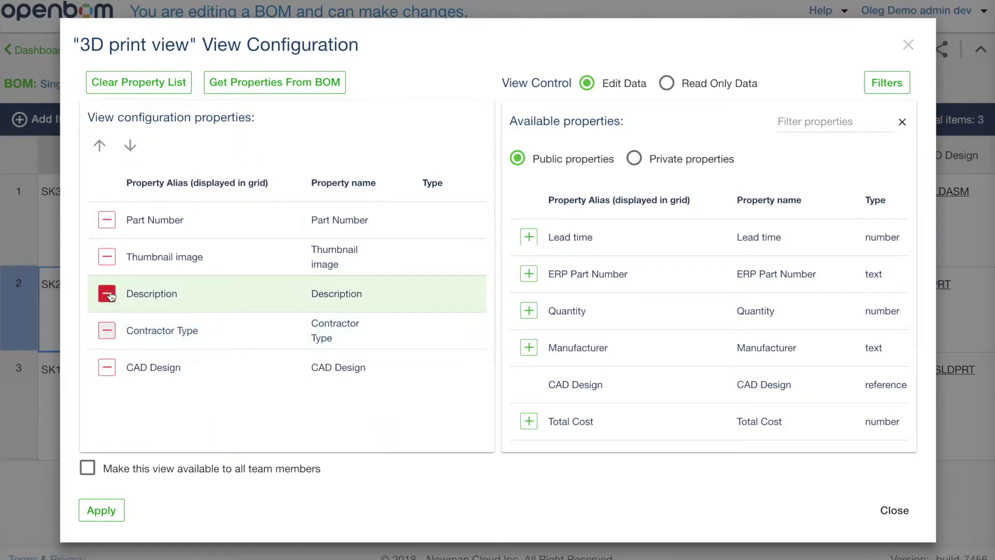
{"action": "left_click", "coordinate": [107, 294]}
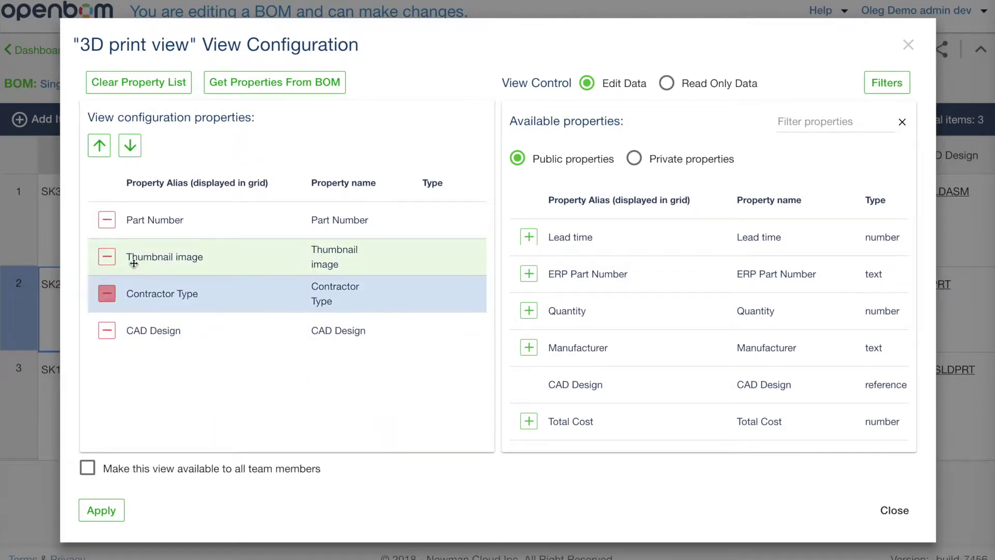
{"action": "left_click", "coordinate": [190, 279]}
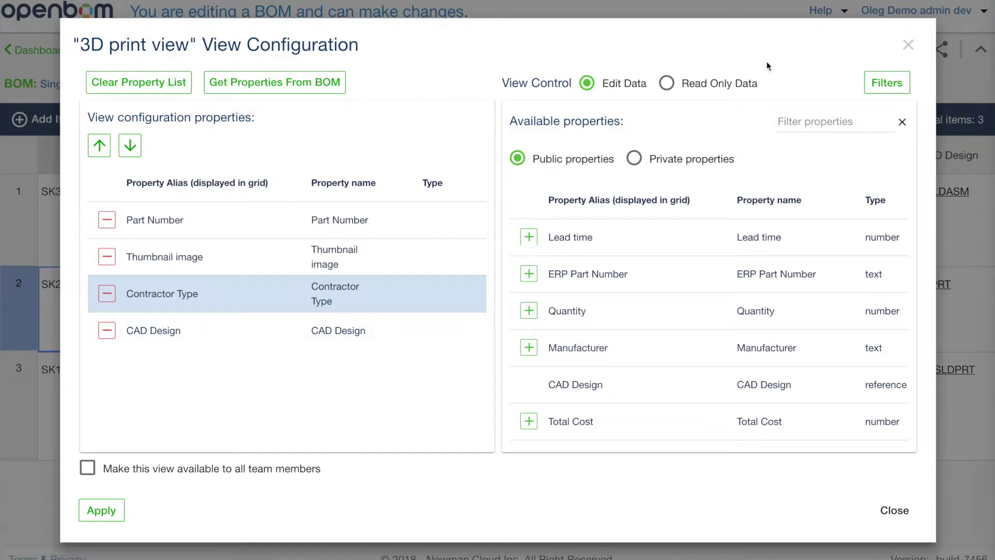
{"action": "left_click", "coordinate": [895, 79]}
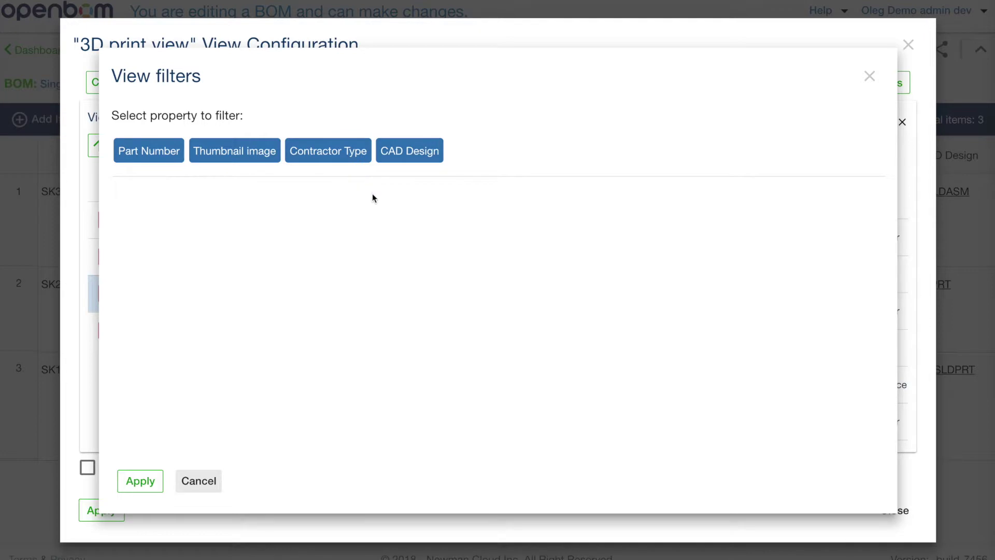
Filter the view on Contractor Type = 3D printing and apply the view configuration
{"action": "left_click", "coordinate": [337, 154]}
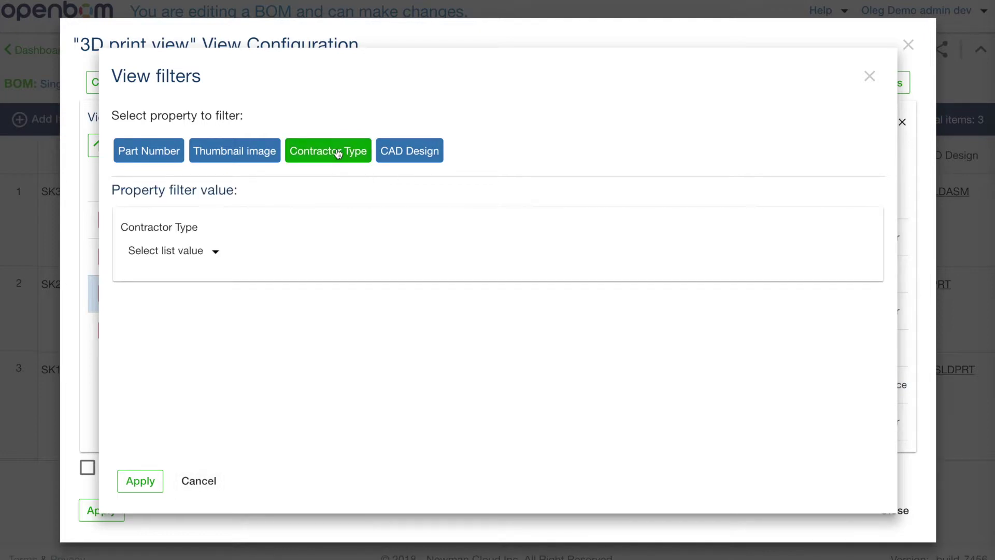
{"action": "left_click", "coordinate": [217, 252]}
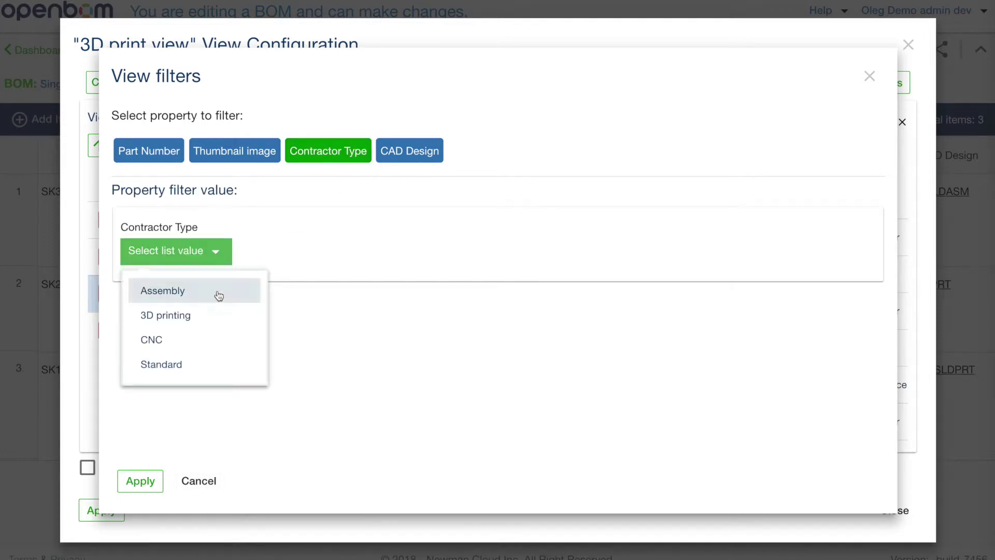
{"action": "left_click", "coordinate": [195, 317]}
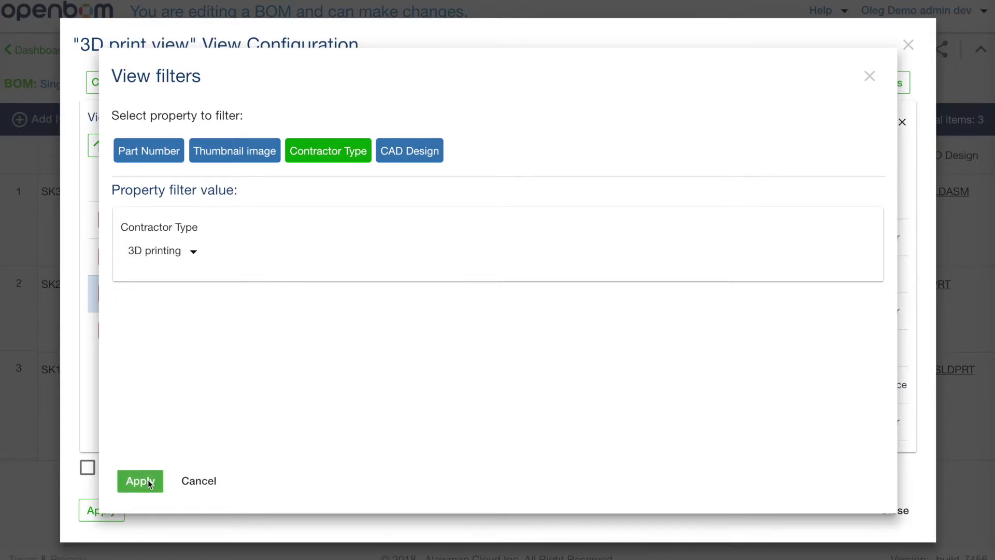
{"action": "left_click", "coordinate": [148, 480]}
{"action": "left_click", "coordinate": [119, 511]}
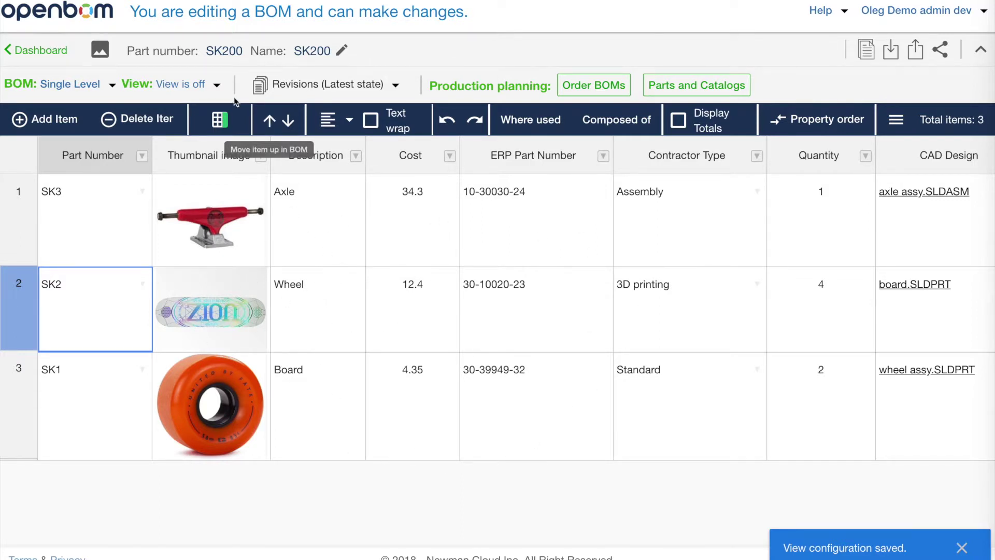
Preview the 3D print view, which shows only SK2, then set the view to 'View is off'
{"action": "left_click", "coordinate": [220, 85]}
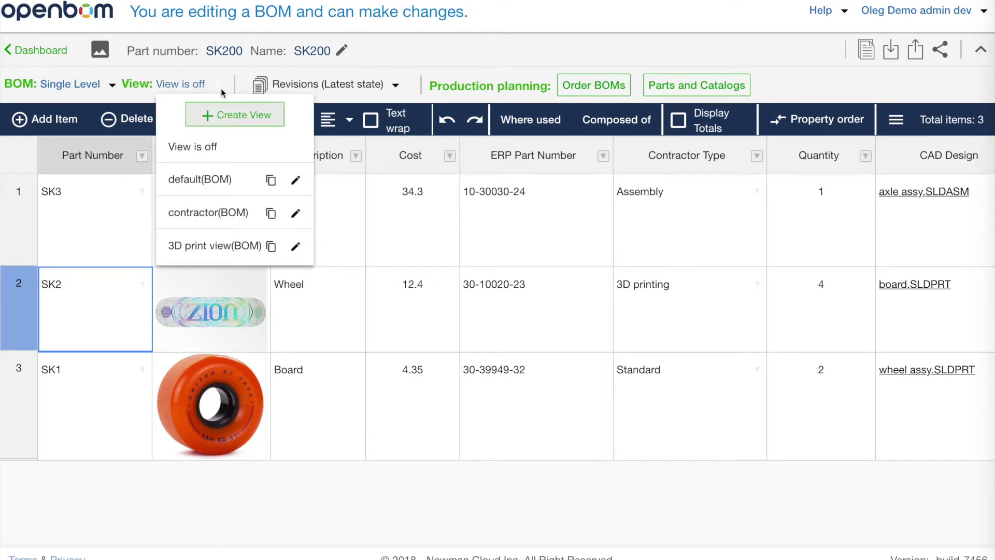
{"action": "left_click", "coordinate": [231, 247]}
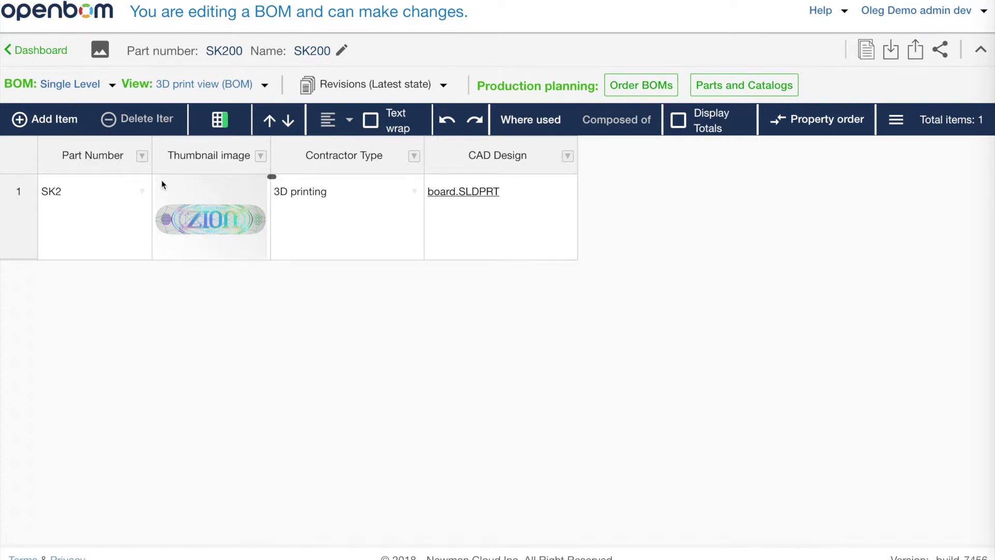
{"action": "left_click", "coordinate": [235, 85]}
{"action": "left_click", "coordinate": [211, 149]}
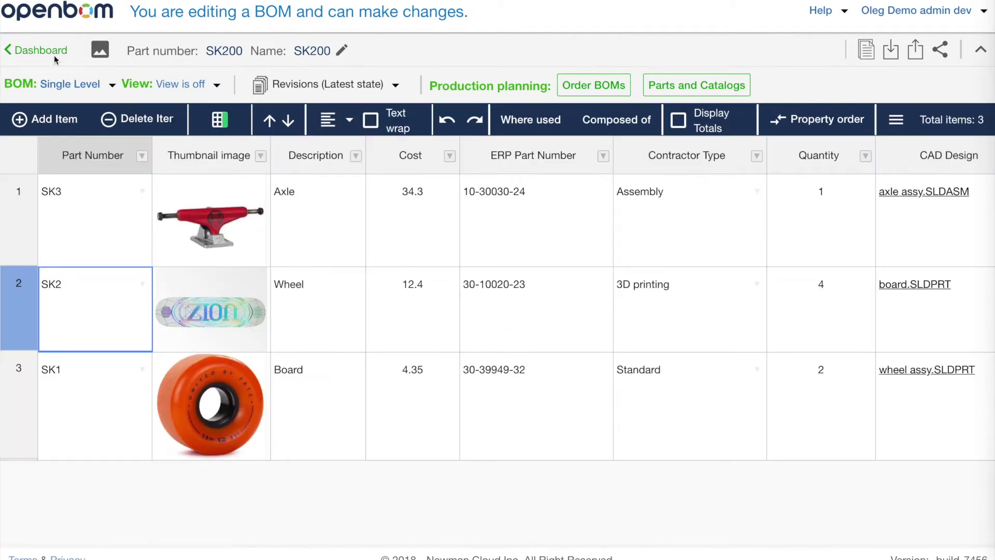
Go to the Dashboard and open the Team page under Administration
{"action": "left_click", "coordinate": [52, 52]}
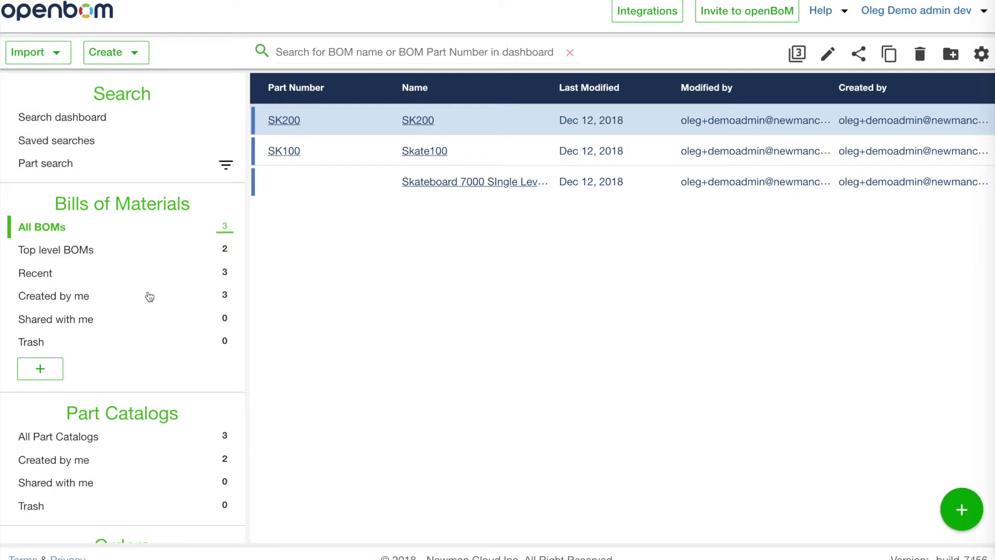
{"action": "scroll", "coordinate": [149, 334], "scroll_direction": "down", "scroll_amount": 3}
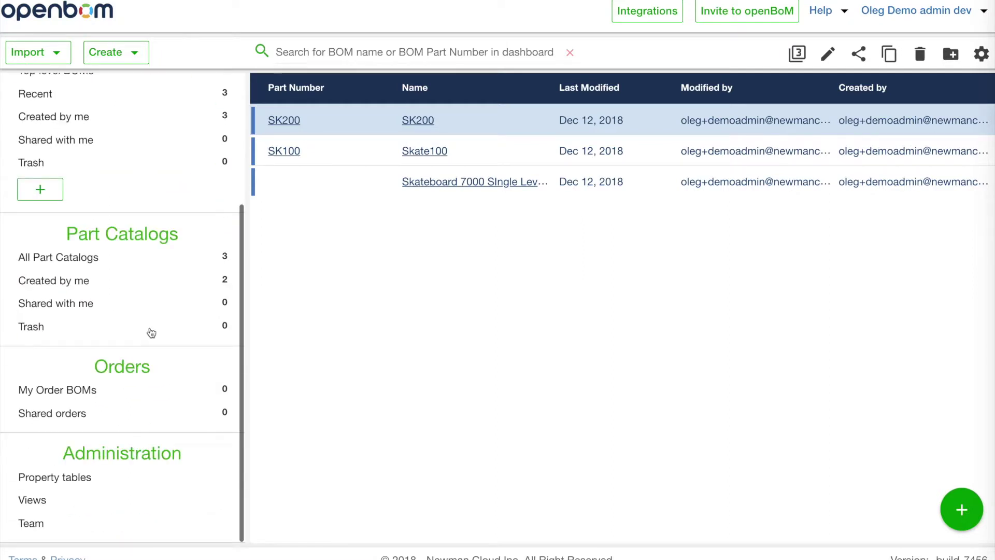
{"action": "left_click", "coordinate": [50, 526]}
{"action": "scroll", "coordinate": [111, 437], "scroll_direction": "down", "scroll_amount": 5}
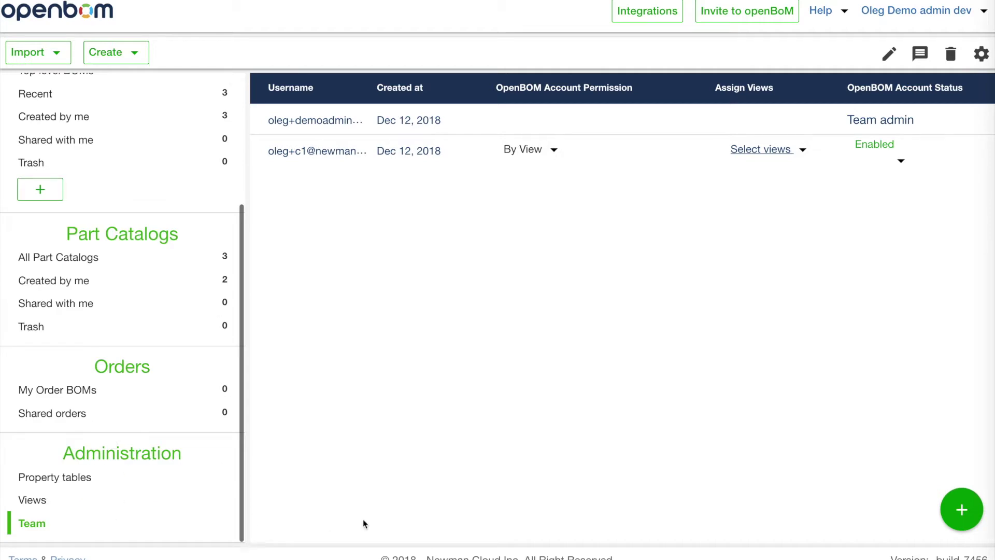
Add a team user with the new 3D-printing e-mail address and By View permission
{"action": "left_click", "coordinate": [979, 512]}
{"action": "left_click", "coordinate": [411, 252]}
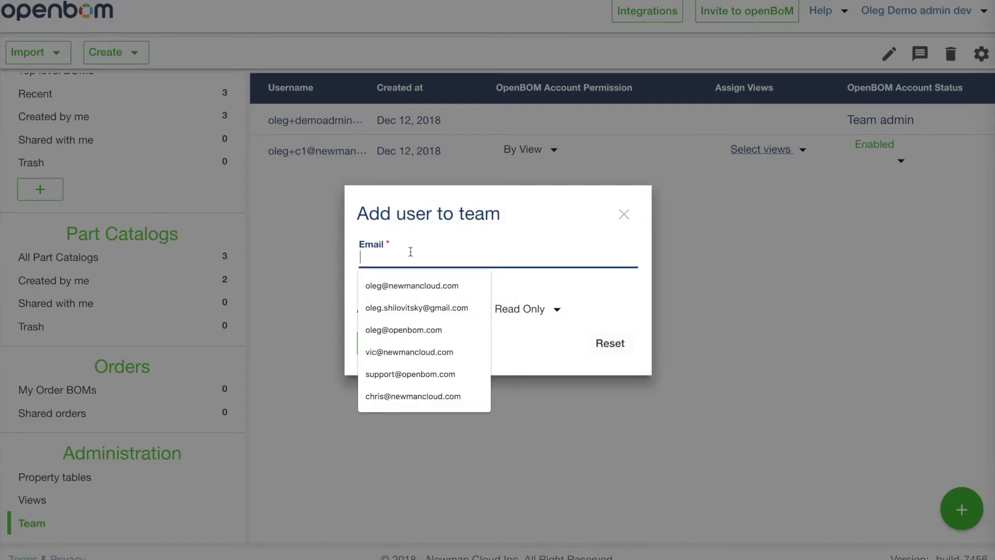
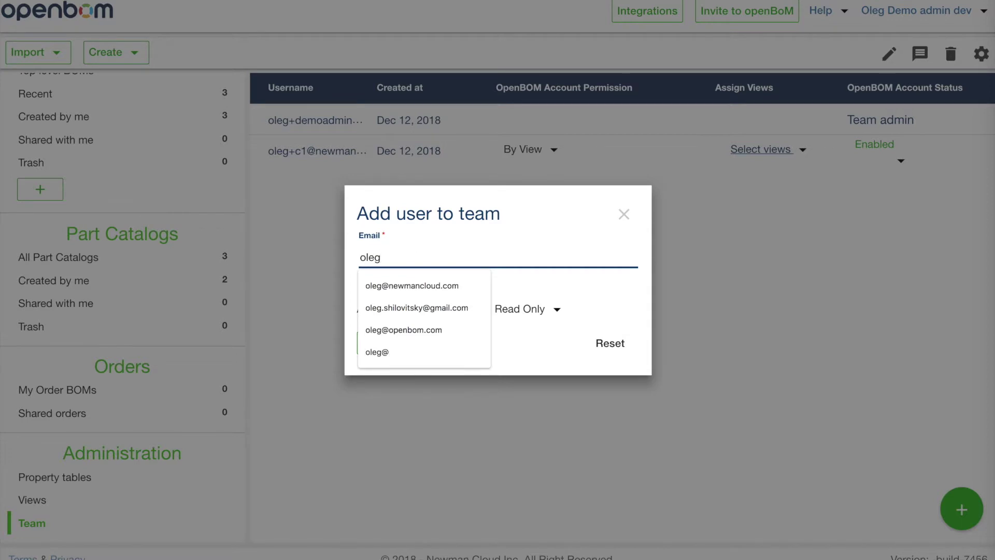
{"action": "triple_click", "coordinate": [423, 254]}
{"action": "key", "text": "ctrl+c"}
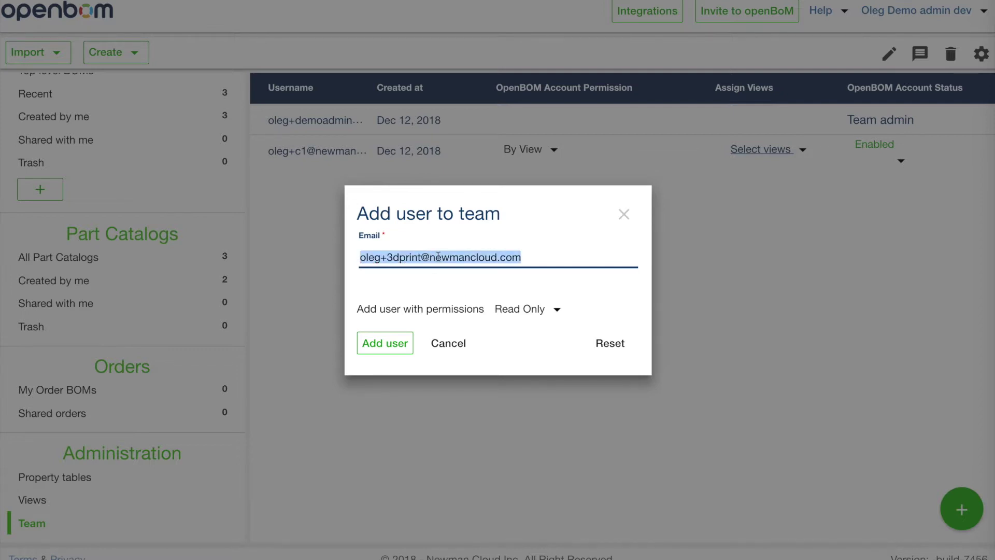
{"action": "left_click", "coordinate": [537, 317]}
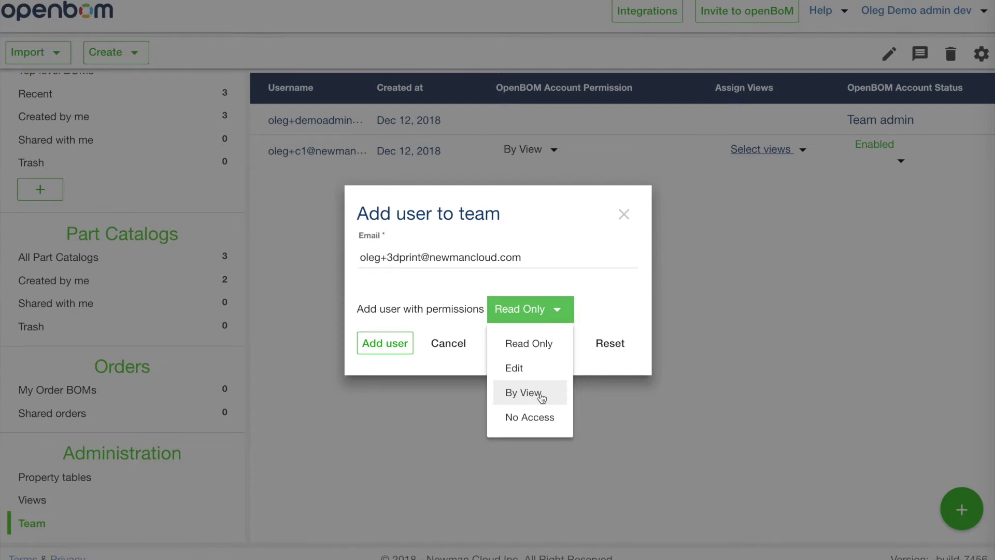
{"action": "left_click", "coordinate": [524, 393]}
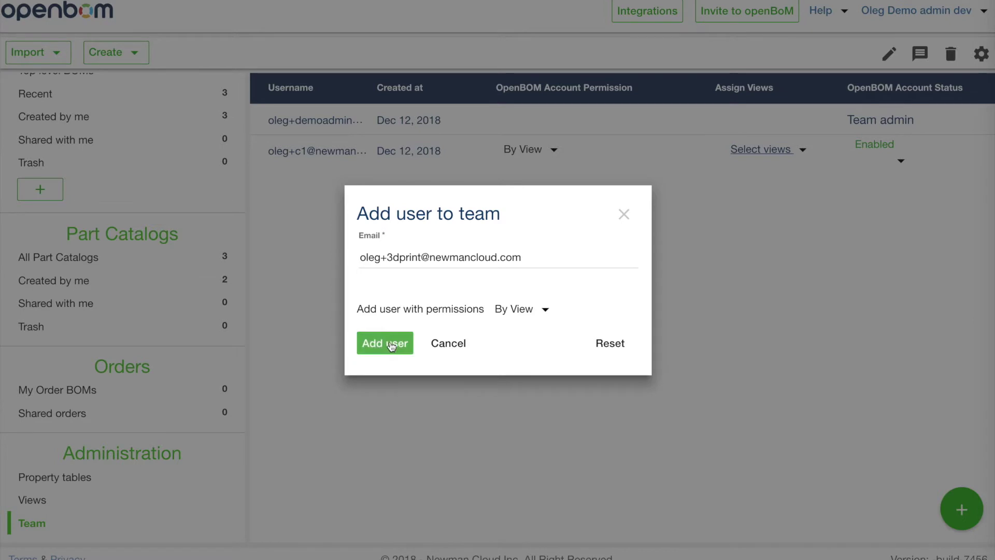
{"action": "left_click", "coordinate": [386, 344]}
{"action": "left_click", "coordinate": [311, 258]}
Fill in the new user's first name, last name and password, then invite them
{"action": "type", "text": "oleg"}
{"action": "key", "text": "Tab"}
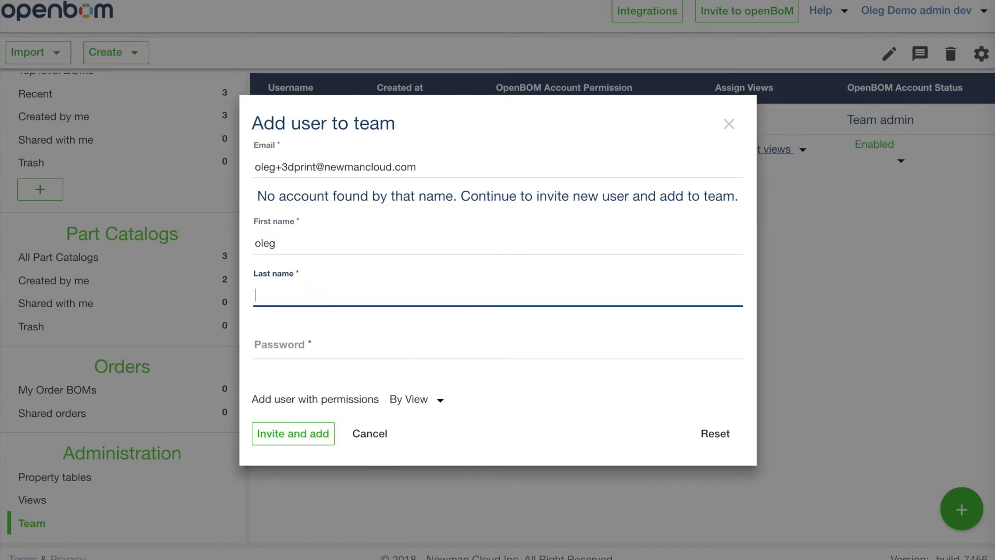
{"action": "type", "text": "3d print"}
{"action": "key", "text": "Tab"}
{"action": "type", "text": "••••••••••"}
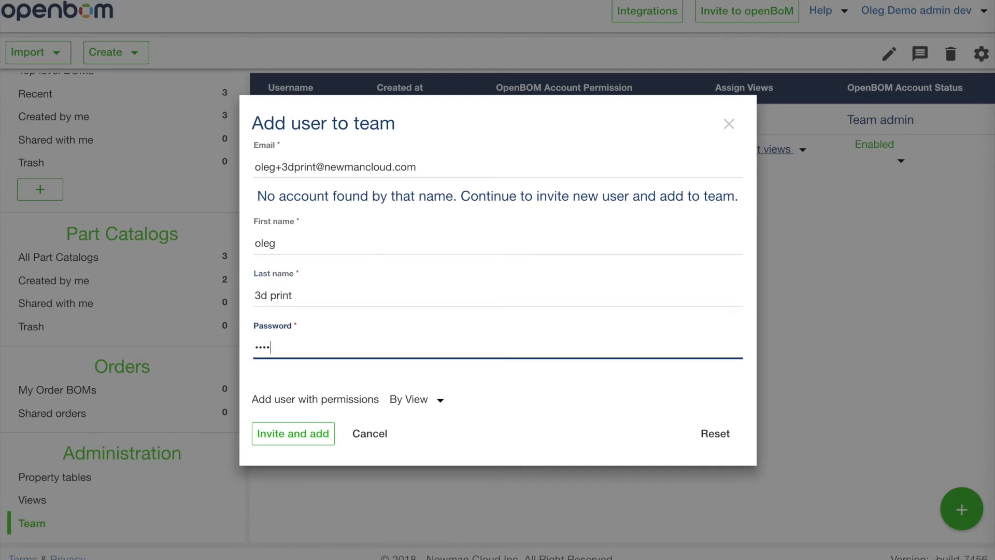
{"action": "key", "text": "Tab"}
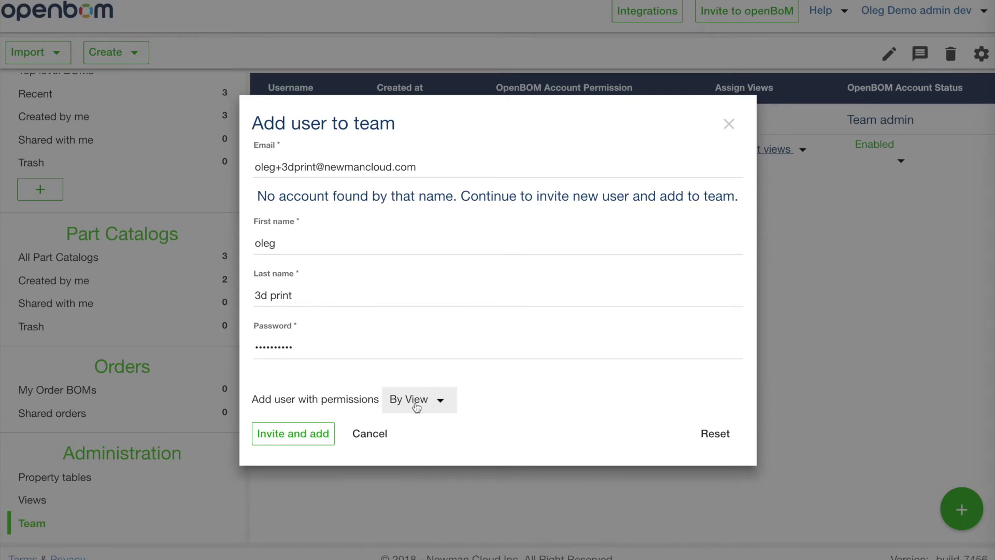
{"action": "left_click", "coordinate": [313, 441]}
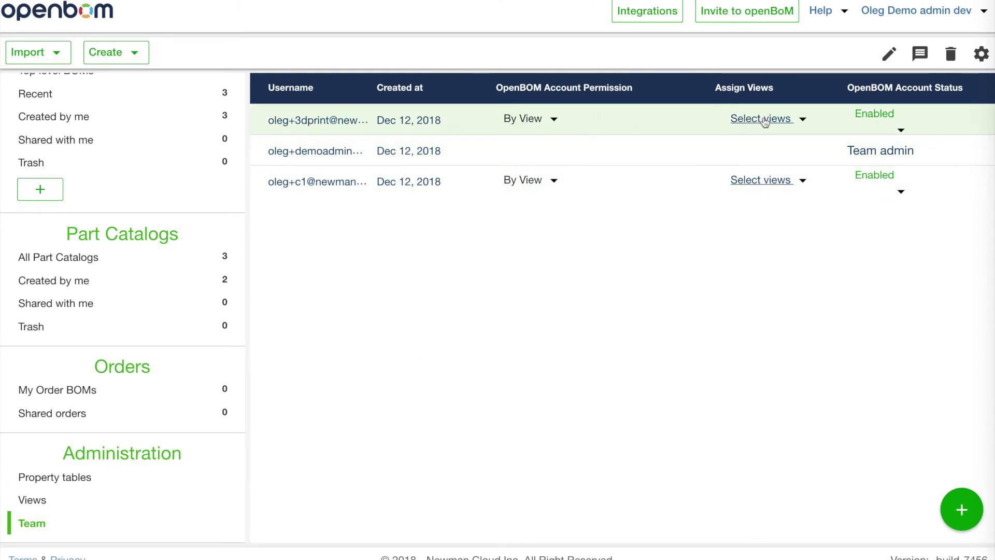
Assign the new user only the 3D print view (BOM), unchecking contractor (BOM)
{"action": "left_click", "coordinate": [792, 117]}
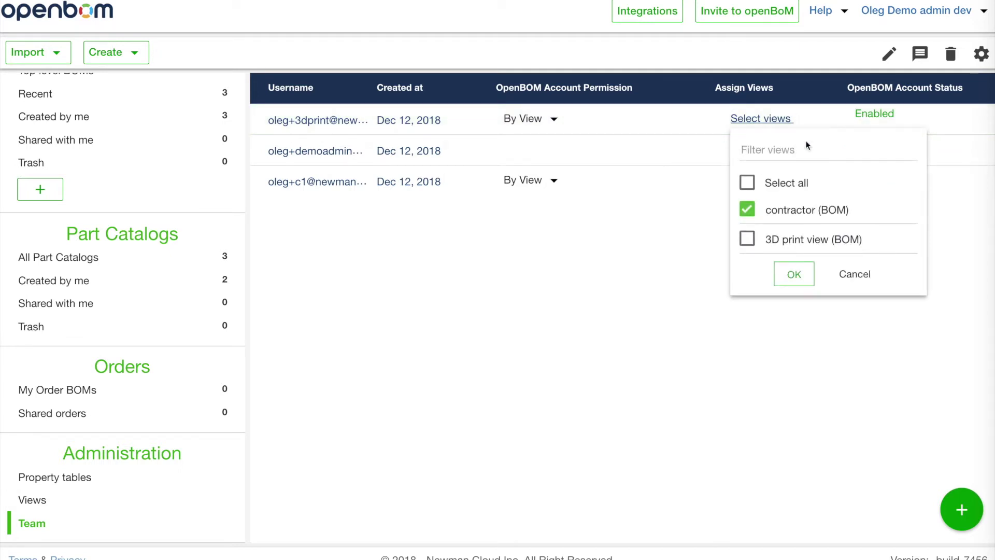
{"action": "left_click", "coordinate": [749, 210]}
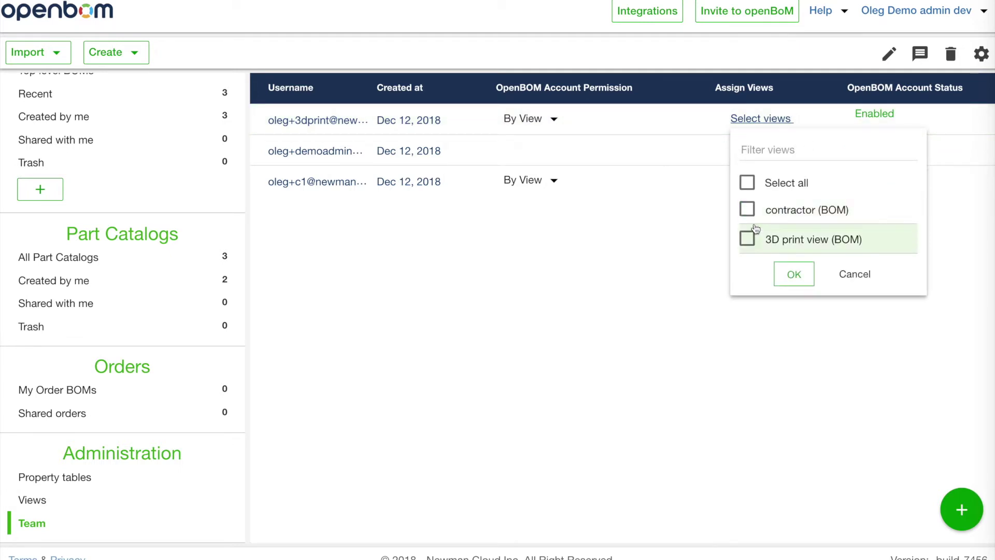
{"action": "left_click", "coordinate": [749, 240]}
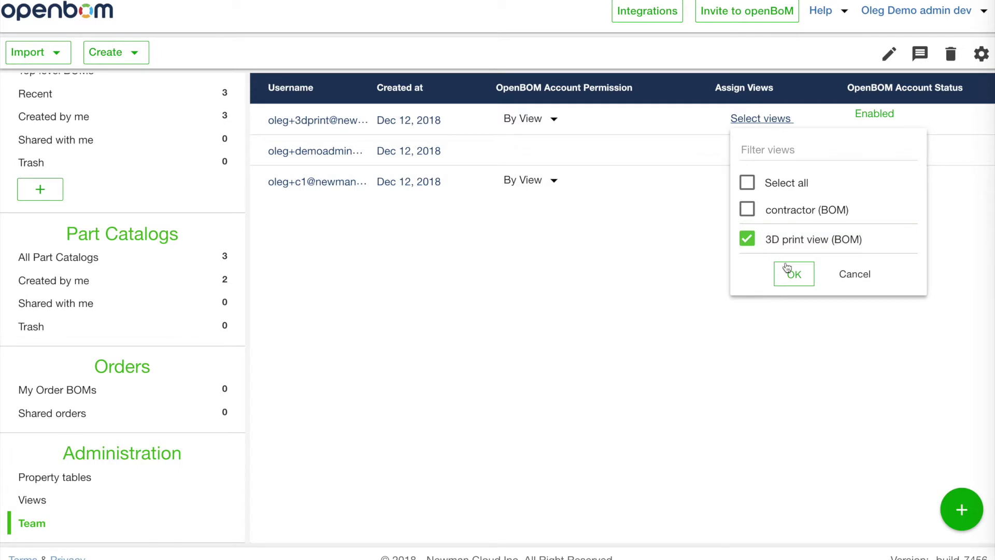
{"action": "left_click", "coordinate": [794, 274]}
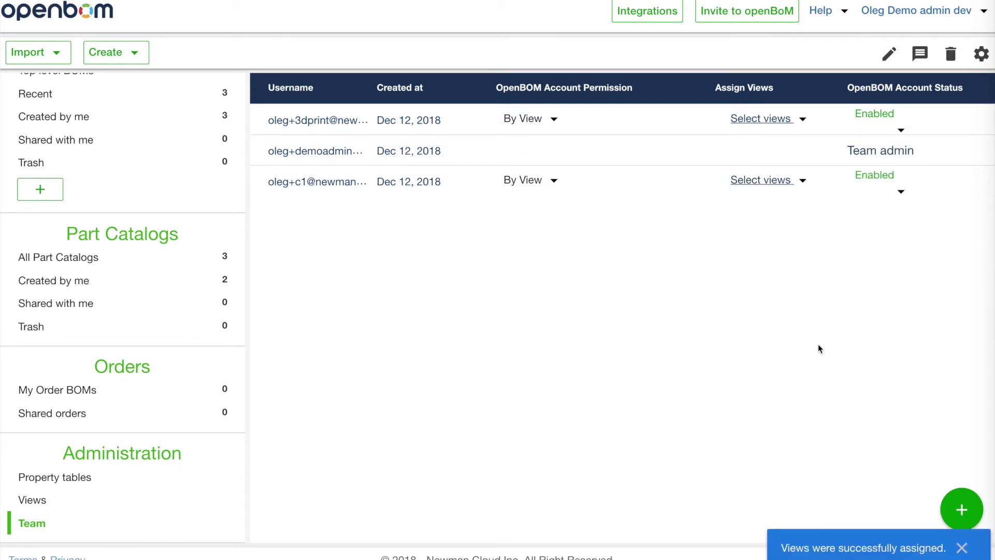
{"action": "left_click", "coordinate": [923, 10]}
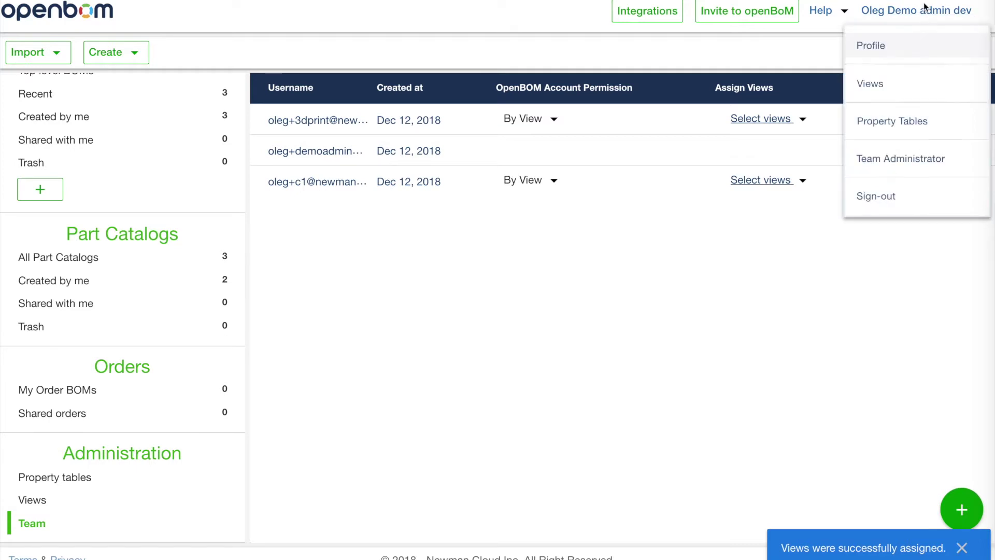
Sign out and log back in with the new 3D-printing user's e-mail and password
{"action": "left_click", "coordinate": [896, 195]}
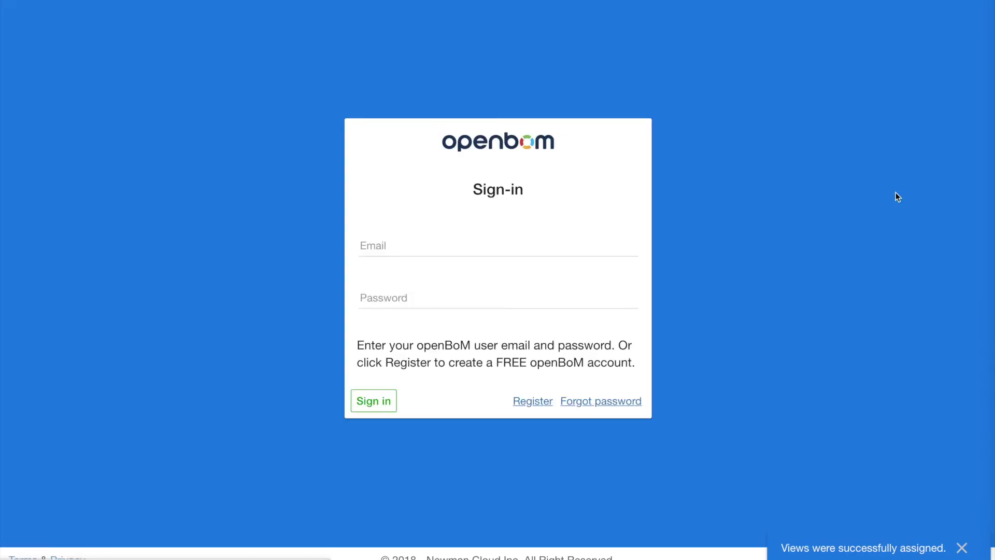
{"action": "left_click", "coordinate": [471, 248]}
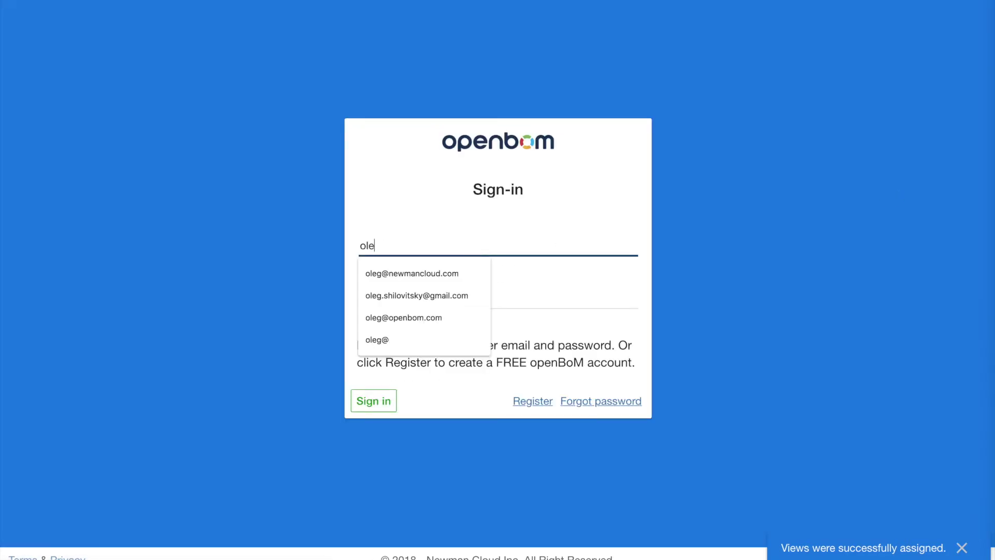
{"action": "key", "text": "BackSpace"}
{"action": "key", "text": "BackSpace"}
{"action": "key", "text": "BackSpace"}
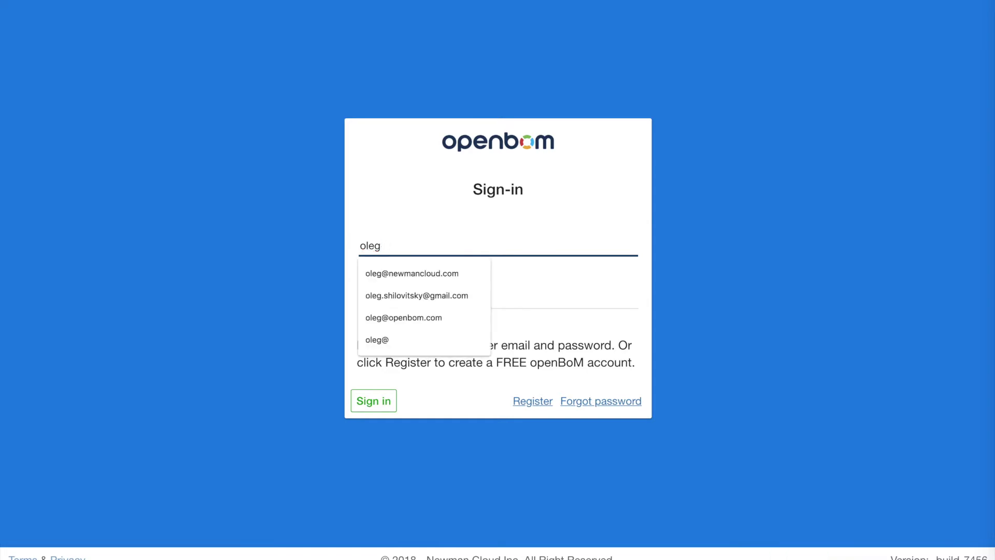
{"action": "key", "text": "ctrl+a"}
{"action": "key", "text": "ctrl+v"}
{"action": "left_click", "coordinate": [394, 298]}
{"action": "type", "text": "********"}
{"action": "key", "text": "Return"}
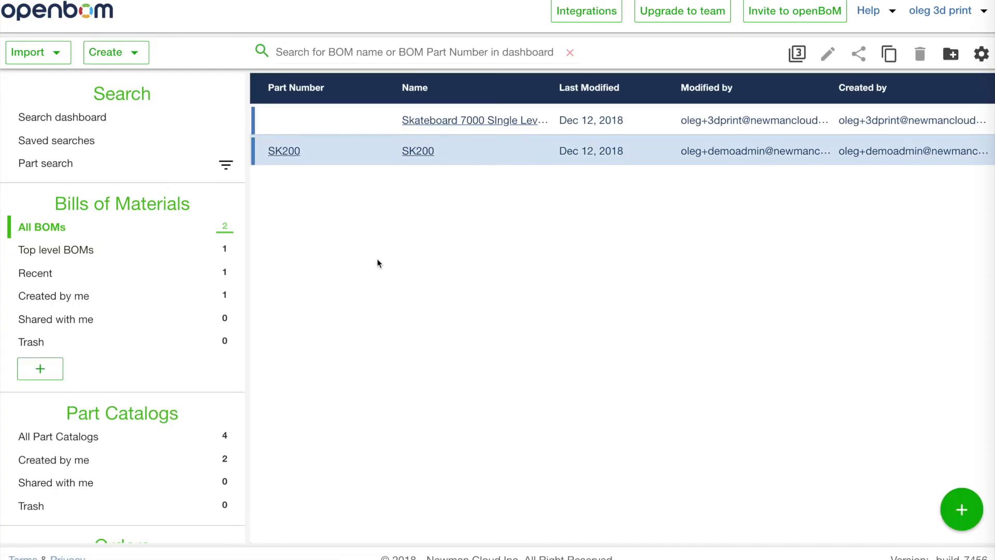
{"action": "left_click", "coordinate": [428, 154]}
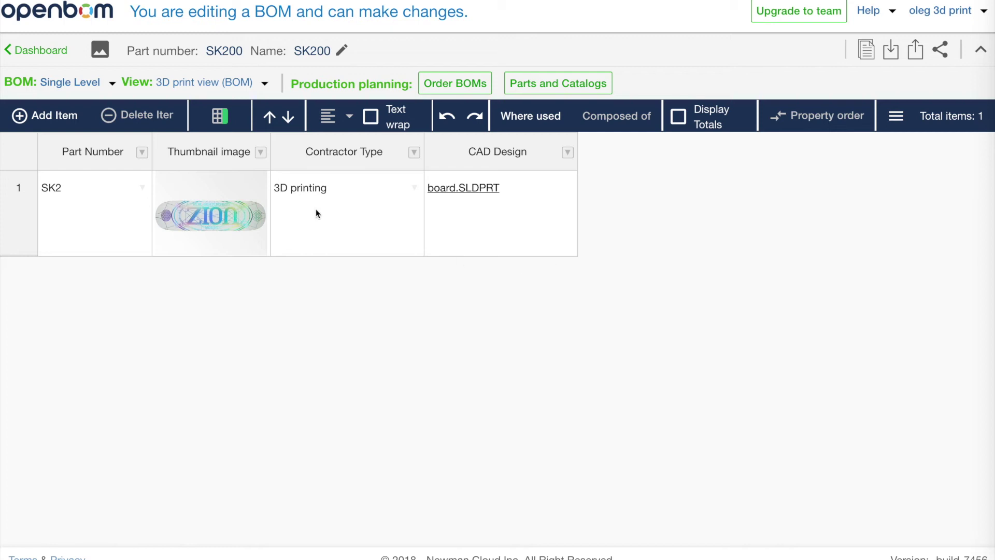
{"action": "left_click", "coordinate": [62, 52]}
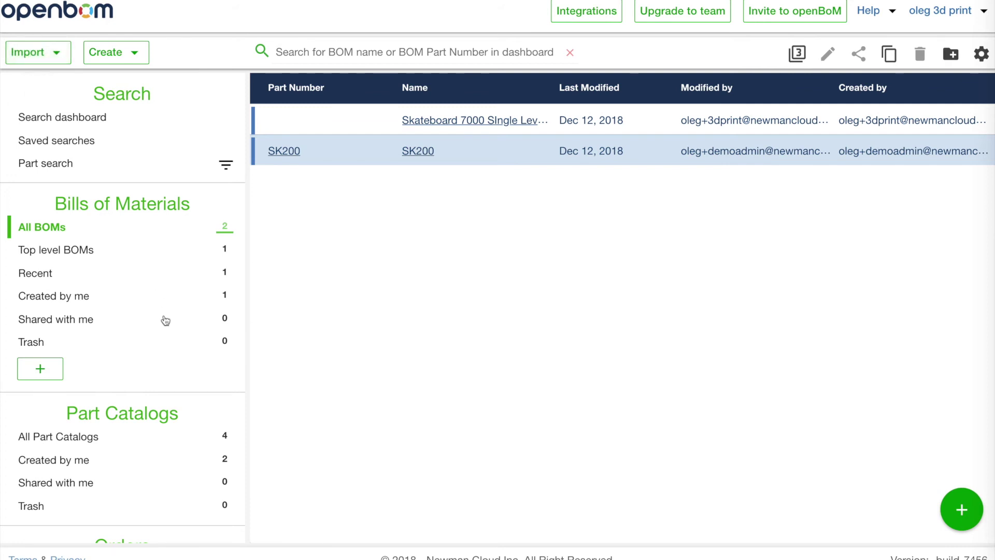
Scroll down the sidebar to reveal the SK200 and Skateboard 7000 Single Level BOMs
{"action": "scroll", "coordinate": [194, 458], "scroll_direction": "down", "scroll_amount": 4}
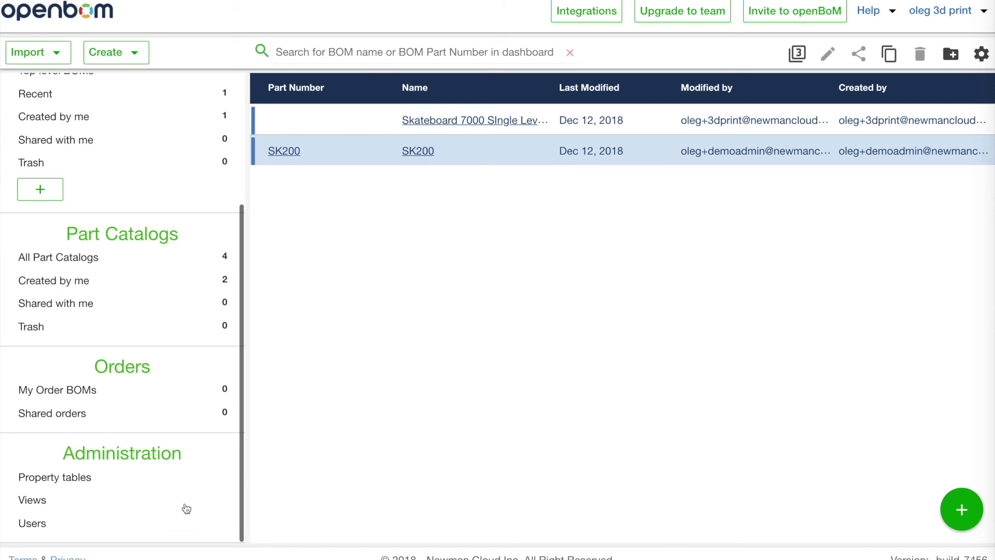